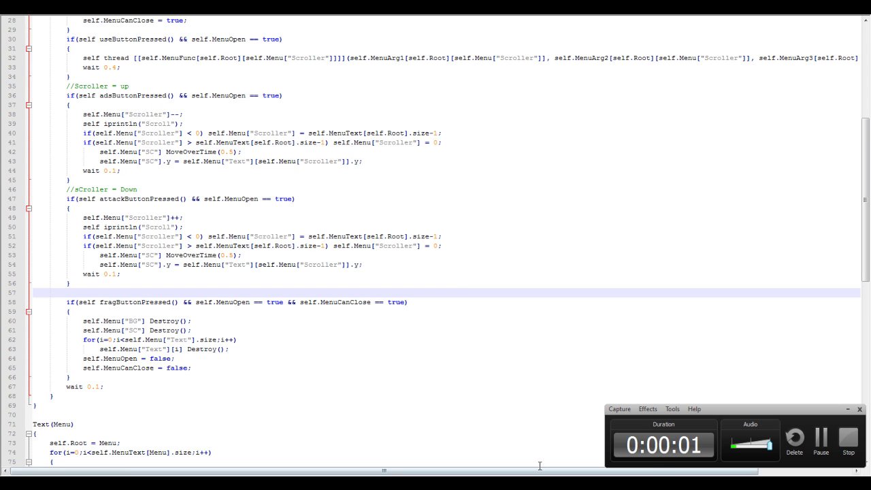
- Inspect the code around empty line 57 and the fragButtonPressed block's braces
left_click(179, 330)
left_click(170, 293)
left_click(150, 227)
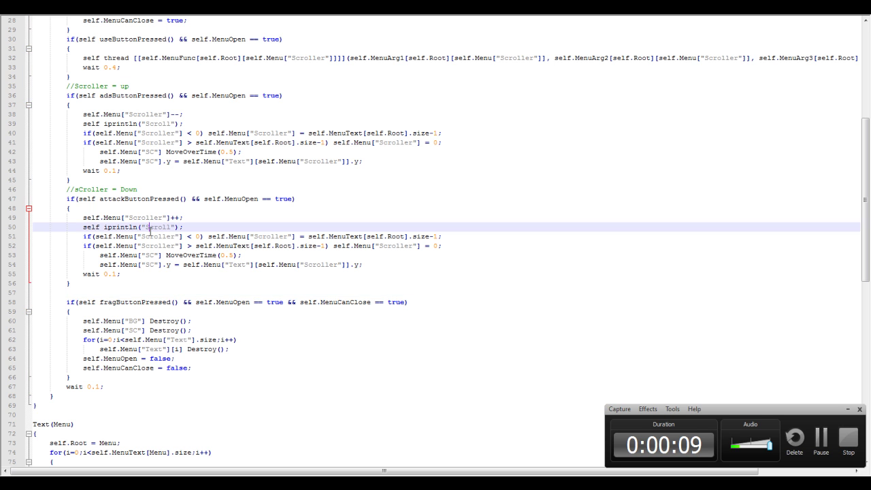
left_click(137, 302)
left_click(187, 291)
left_click(210, 340)
left_click(234, 358)
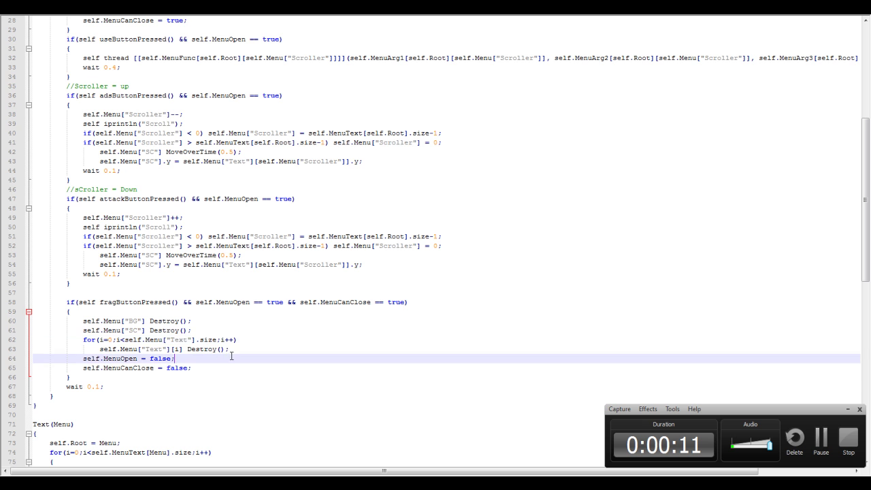
left_click(319, 312)
scroll(319, 314, "down", 3)
scroll(319, 314, "down", 2)
scroll(319, 313, "down", 3)
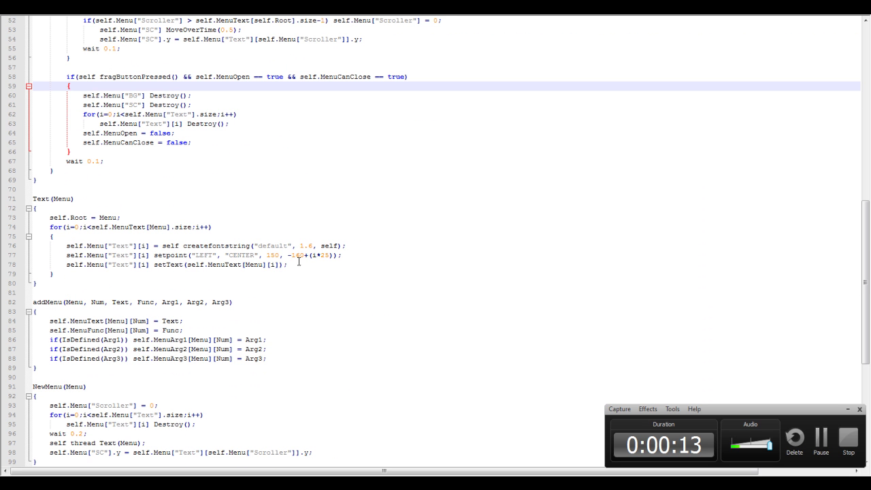
- Review the setpoint call, the addMenu function body and the scroll-down repositioning lines
left_click(333, 256)
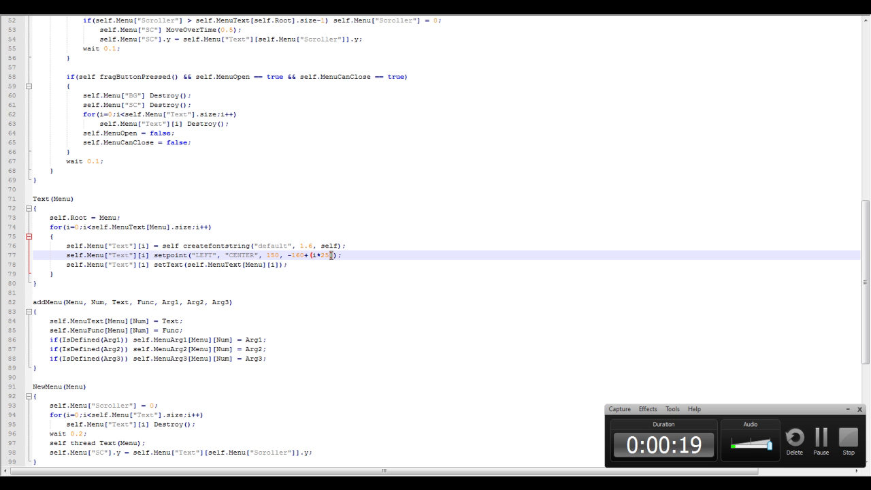
left_click(264, 368)
scroll(264, 374, "down", 2)
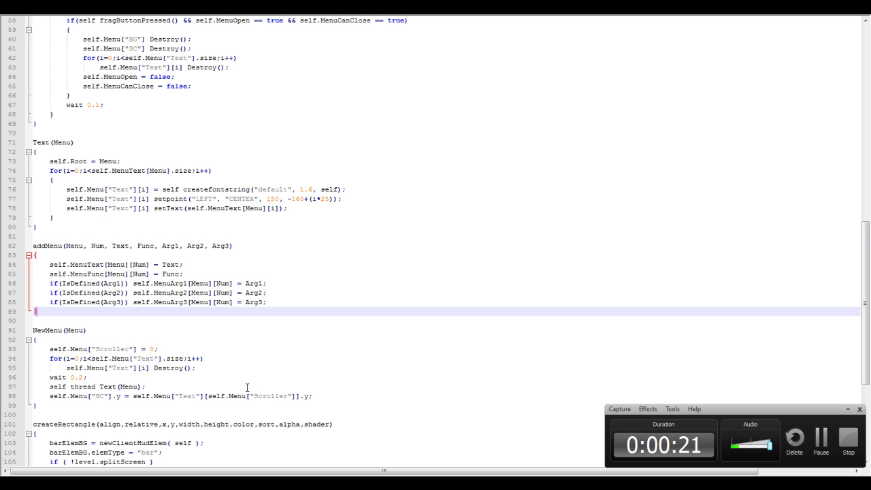
left_click_drag(162, 302, 32, 236)
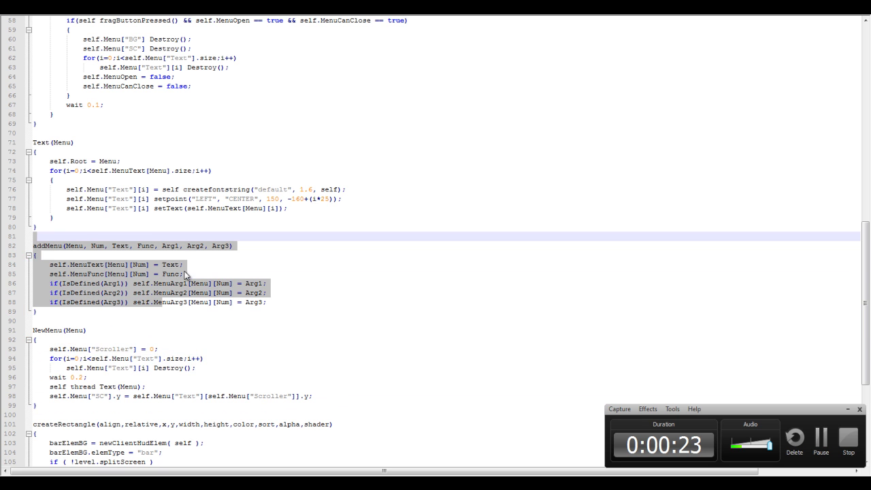
scroll(184, 274, "up", 4)
scroll(191, 275, "up", 3)
scroll(207, 277, "up", 2)
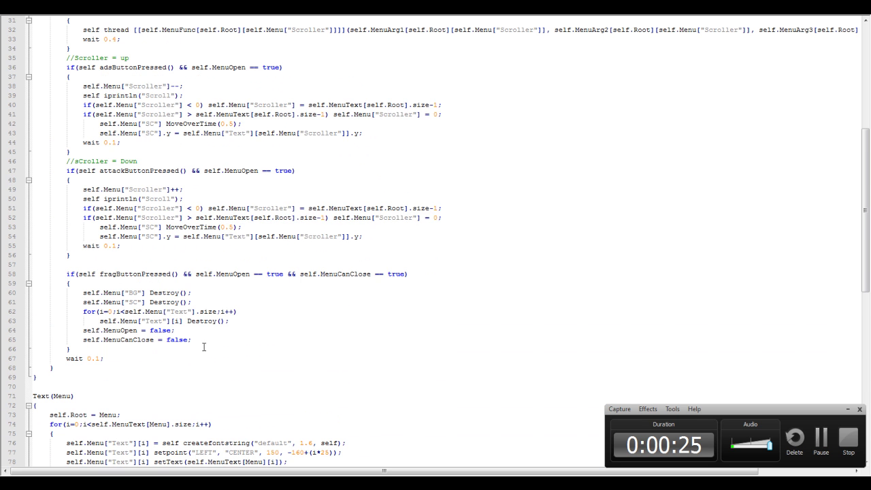
left_click_drag(204, 347, 37, 292)
scroll(247, 317, "up", 2)
left_click(343, 293)
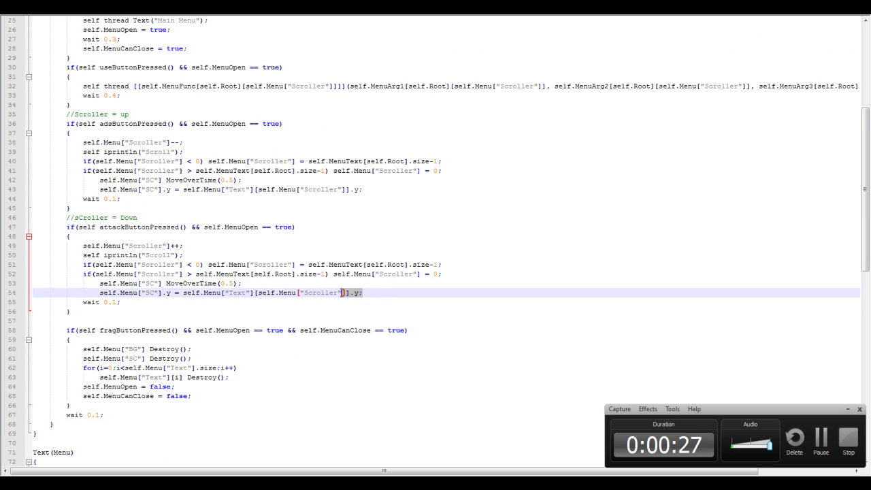
left_click_drag(343, 293, 33, 264)
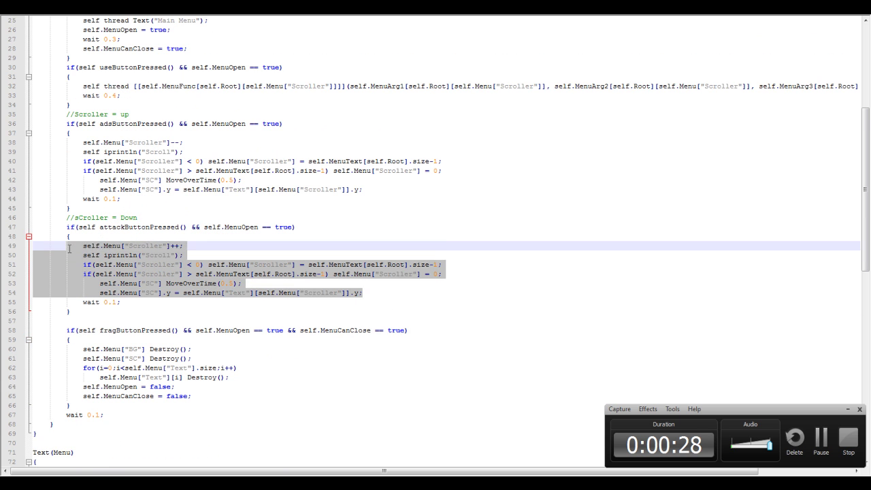
left_click(179, 274)
- Review the Scroller bounds checks and MoveOverTime lines in the scroll blocks
left_click(161, 170)
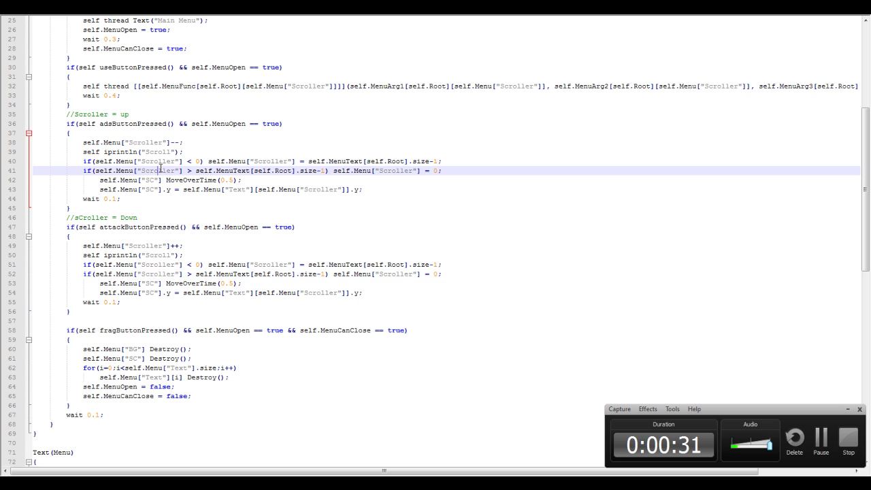
left_click(227, 178)
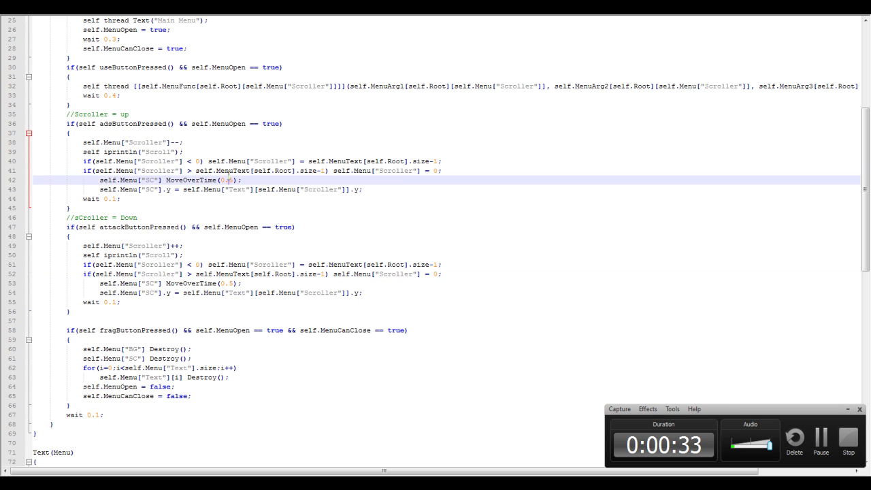
left_click(344, 170)
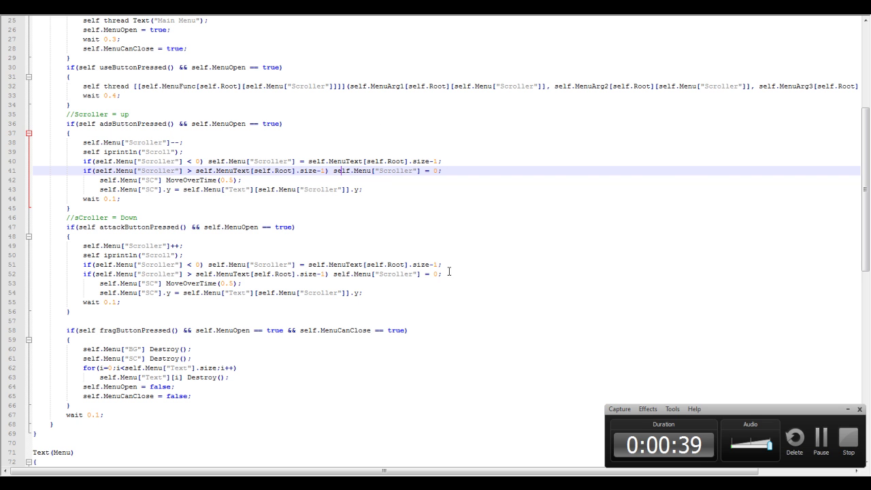
mouse_move(449, 274)
left_mouse_down()
mouse_move(34, 274)
mouse_move(14, 262)
left_mouse_up()
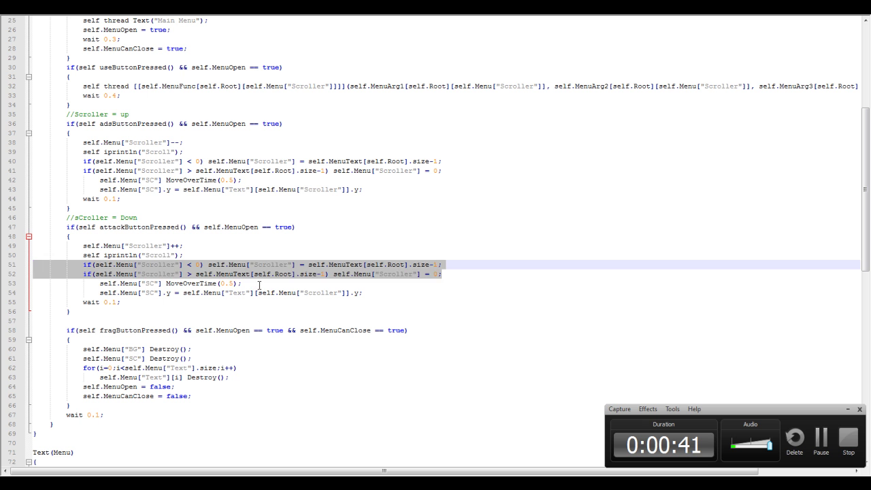
left_click_drag(260, 285, 20, 268)
left_click(398, 312)
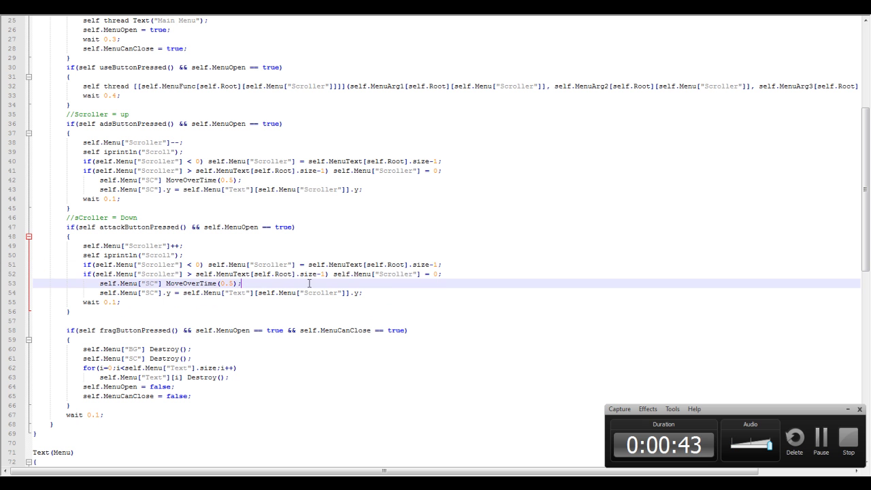
left_click_drag(387, 291, 82, 274)
left_click(195, 293)
scroll(195, 297, "up", 4)
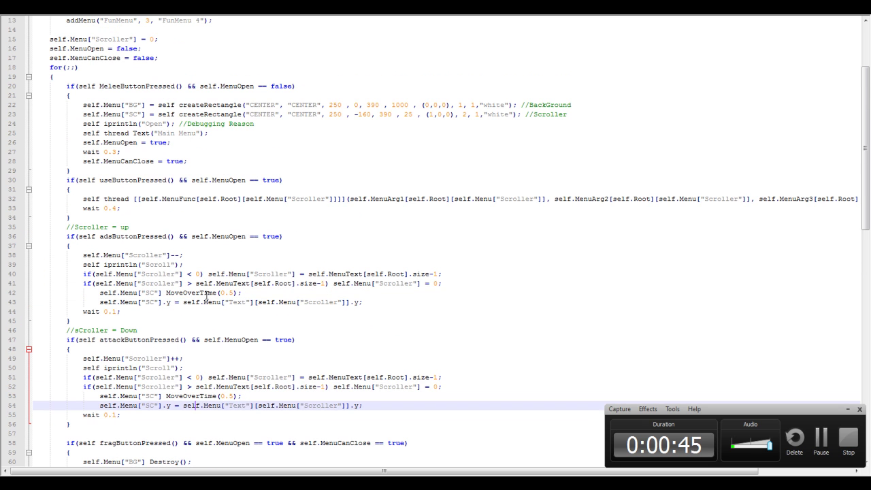
left_click_drag(354, 303, 28, 257)
left_click(197, 265)
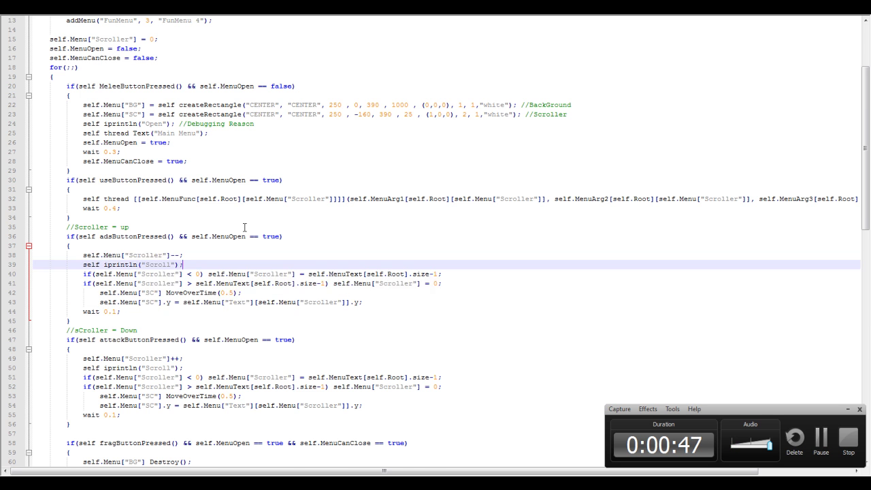
scroll(244, 227, "up", 3)
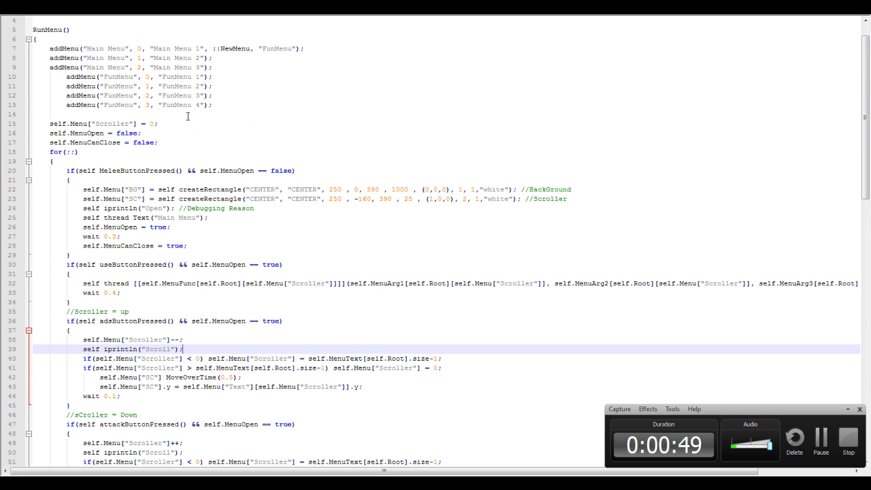
scroll(188, 116, "up", 1)
scroll(179, 74, "down", 2)
scroll(262, 139, "down", 2)
scroll(261, 139, "down", 2)
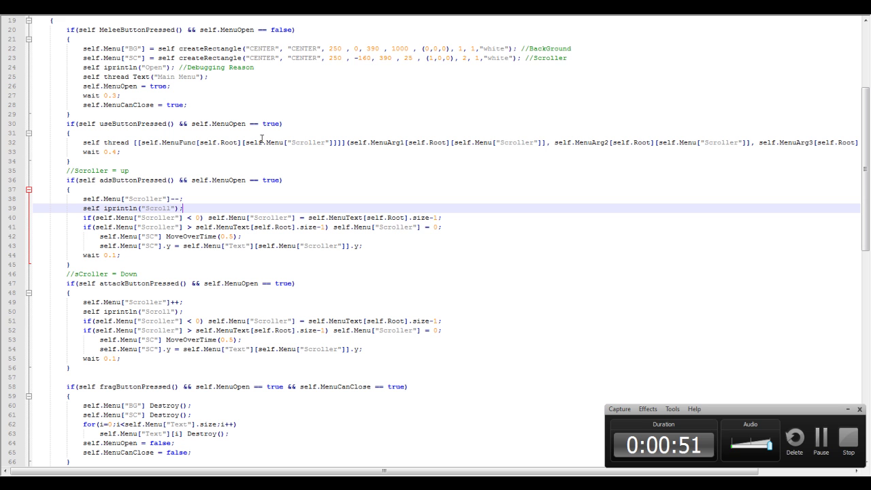
- Delete the stray parenthesis after size on line 40 and review the Text(Menu) function
left_click(430, 218)
type(")")
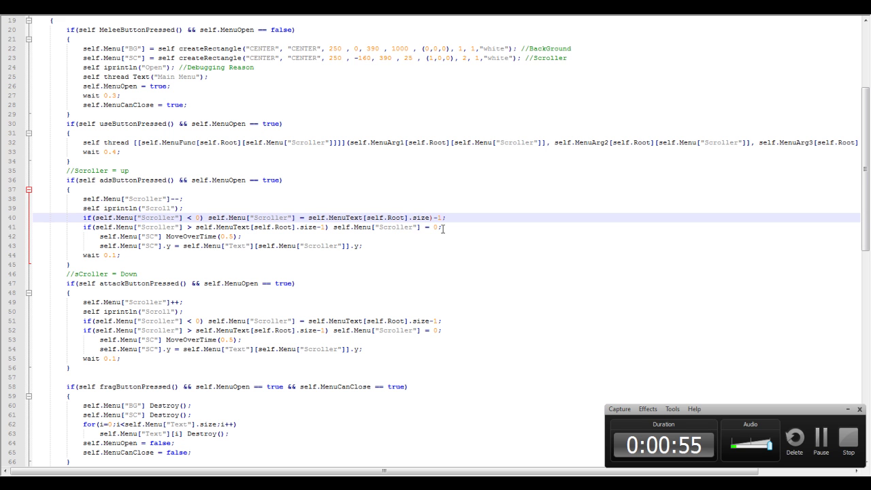
key("BackSpace")
left_click(435, 255)
scroll(432, 256, "down", 3)
scroll(428, 257, "down", 3)
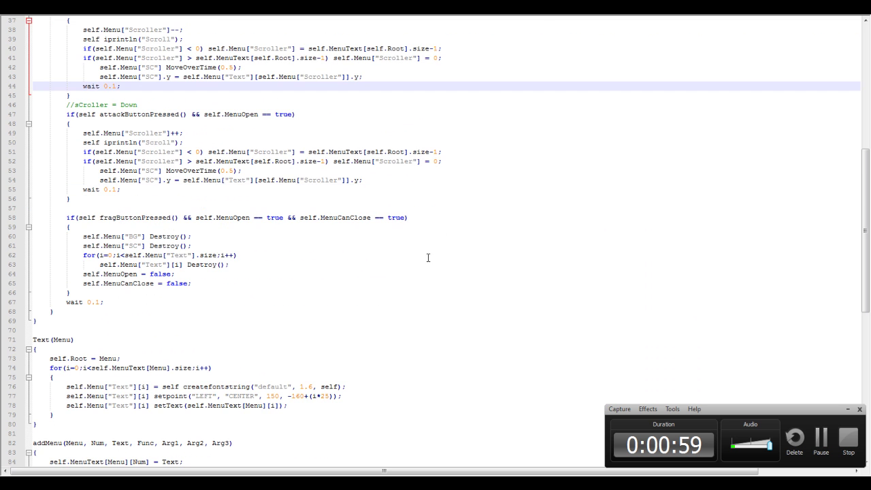
scroll(354, 245, "down", 4)
left_click(142, 303)
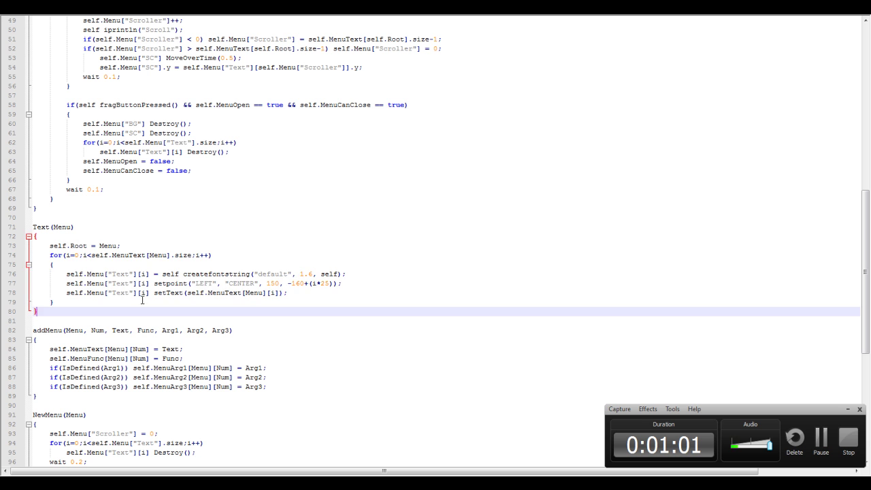
left_click_drag(142, 300, 34, 228)
left_click(163, 256)
scroll(167, 198, "up", 4)
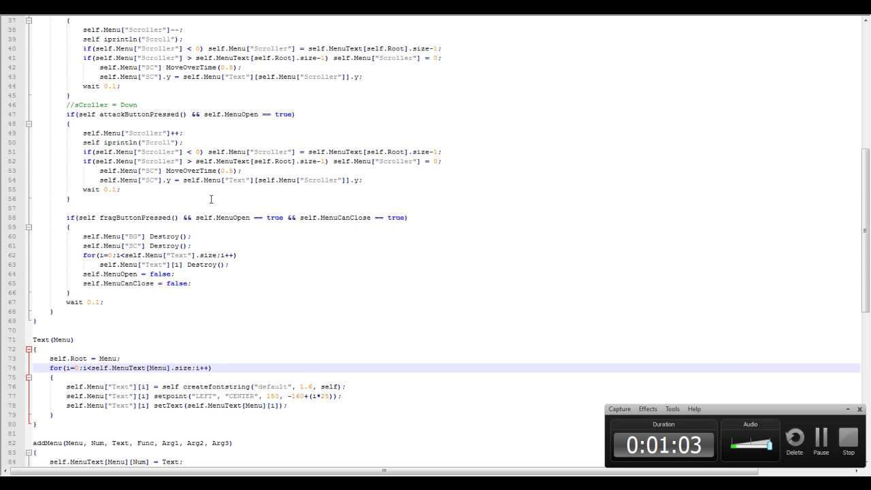
scroll(166, 197, "up", 3)
- Add an empty braced block under the line 57 melee check and start NewMenu("
left_click(124, 292)
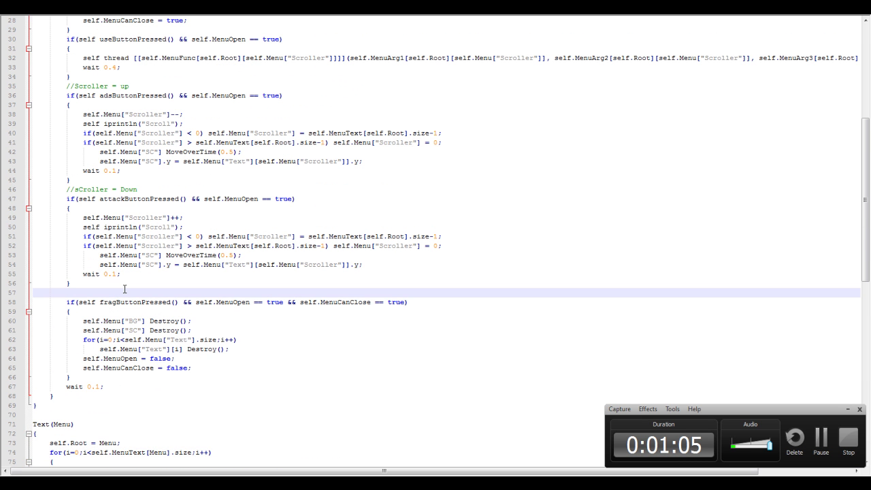
type("i")
type("f(self")
type(" Me")
type("leeButtonP")
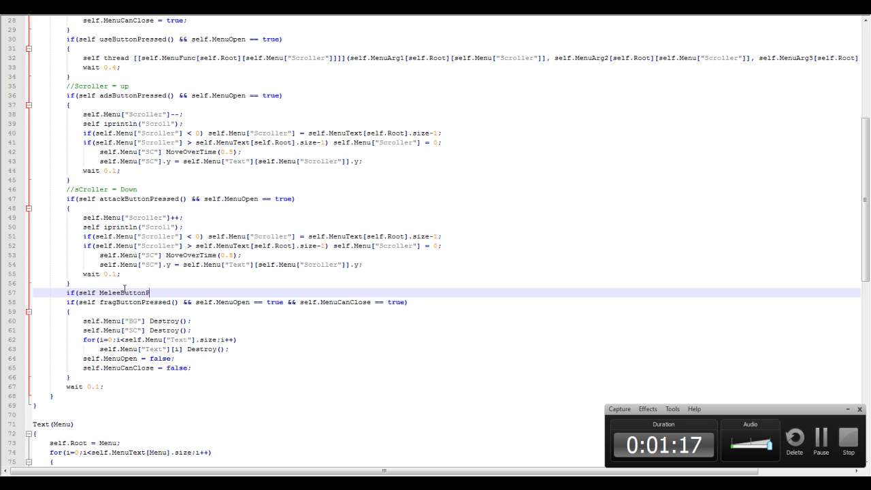
type("sse")
type("(")
key("End")
key("Return")
type("{")
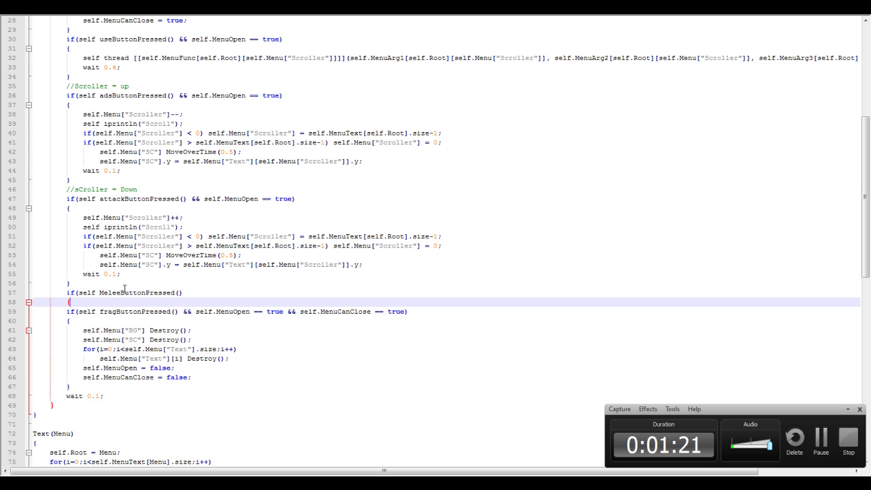
key("Return")
type("}")
key("Up")
key("Return")
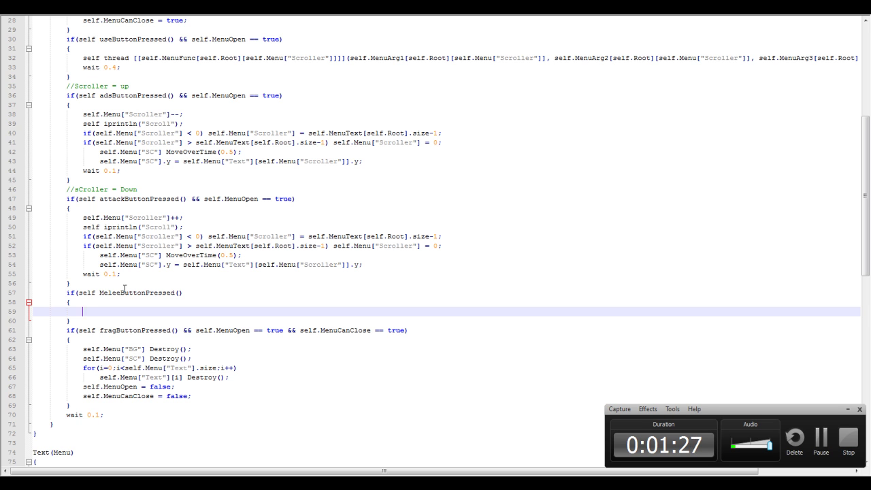
type("r")
type("lf ")
type("ead")
type(" New")
type("Menu")
type("(")
type("\"\"")
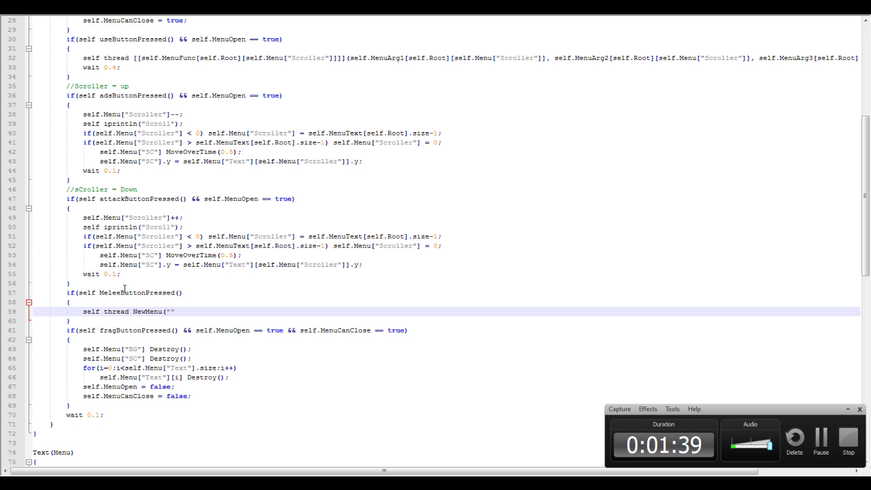
type("Main")
scroll(124, 288, "up", 6)
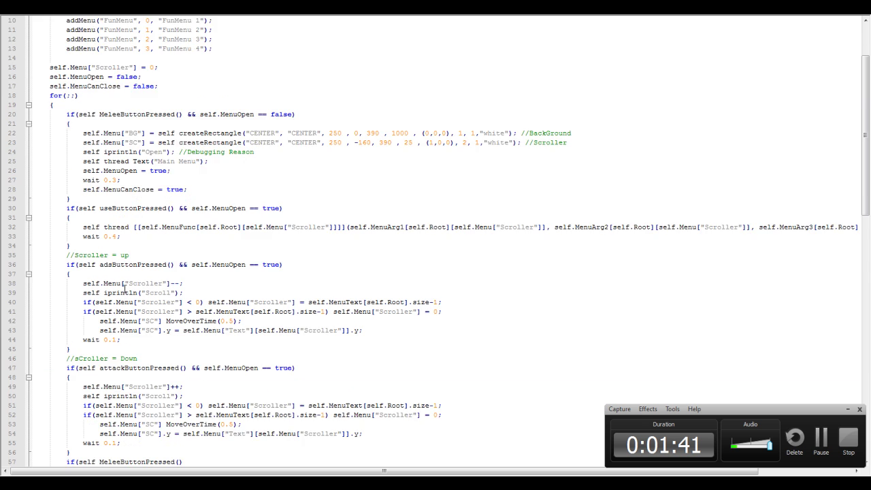
scroll(124, 289, "up", 3)
scroll(124, 289, "down", 3)
scroll(125, 289, "down", 4)
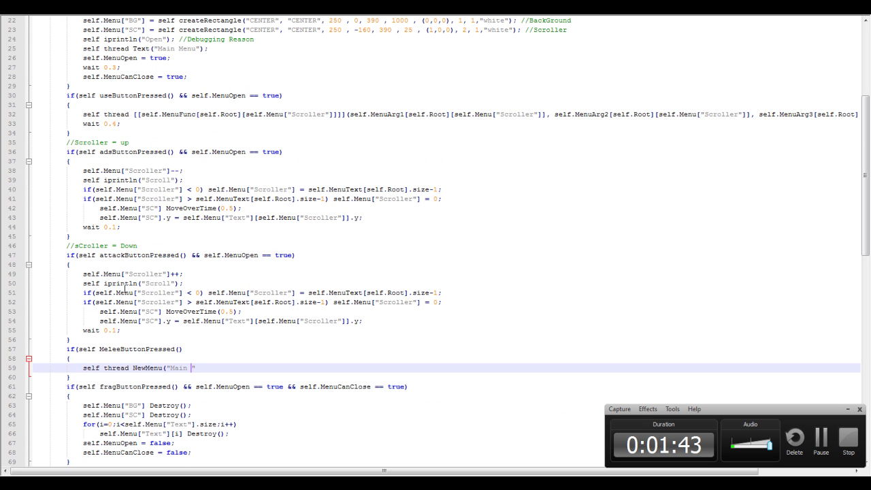
type("Main")
scroll(116, 320, "down", 3)
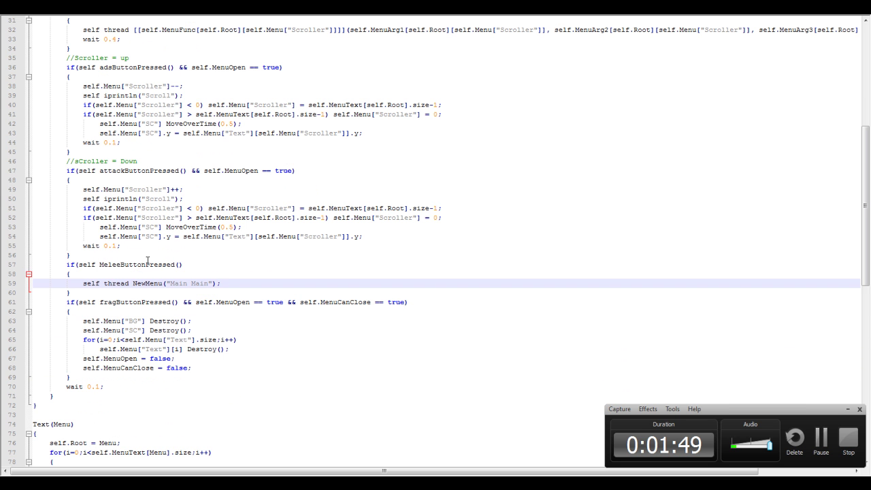
- Check the melee block and review the FunMenu and RunMenu Main Menu entries
left_click(218, 265)
left_click(227, 276)
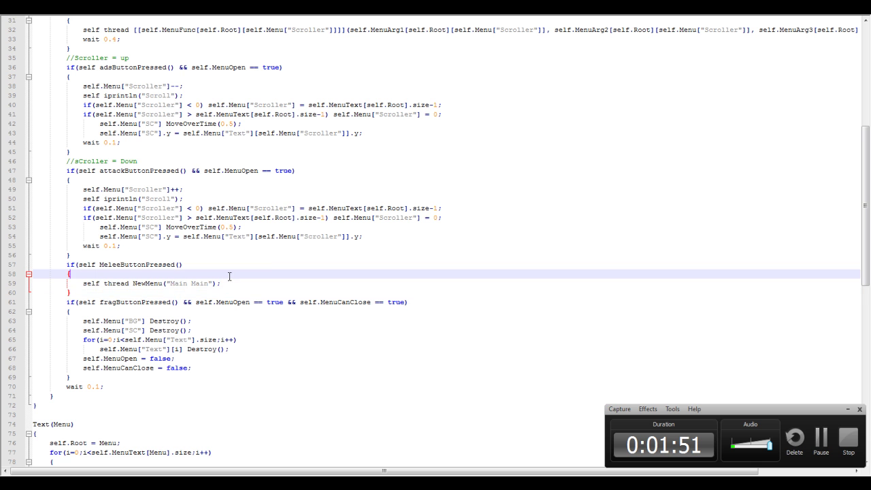
scroll(229, 277, "up", 6)
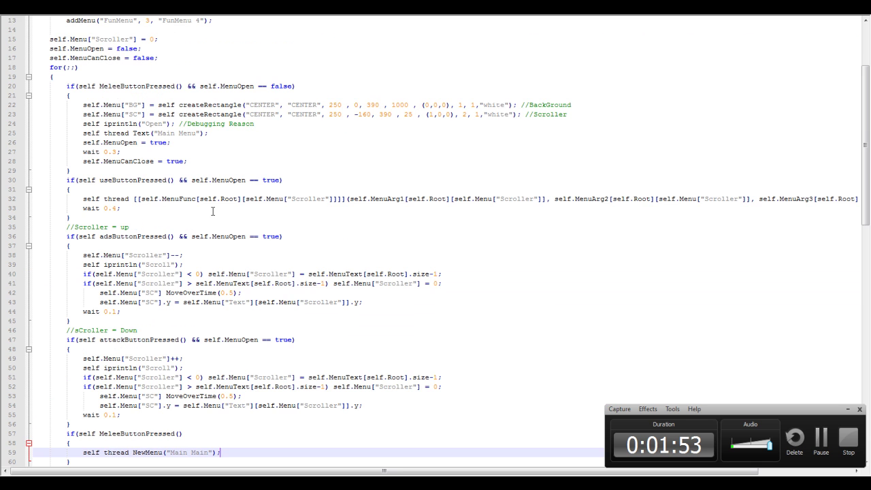
scroll(229, 204, "up", 3)
scroll(230, 165, "up", 2)
left_click_drag(205, 132, 204, 87)
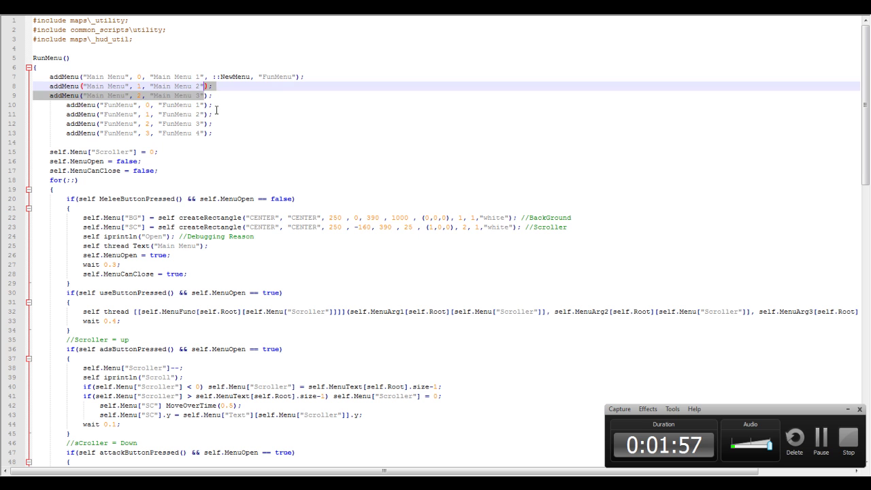
left_click(216, 114)
left_click_drag(305, 77, 228, 61)
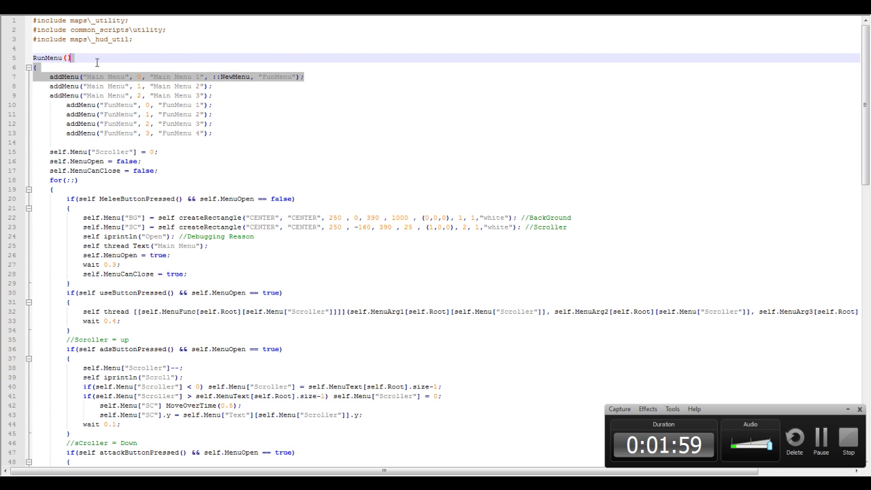
left_click_drag(97, 62, 54, 77)
left_click(133, 82)
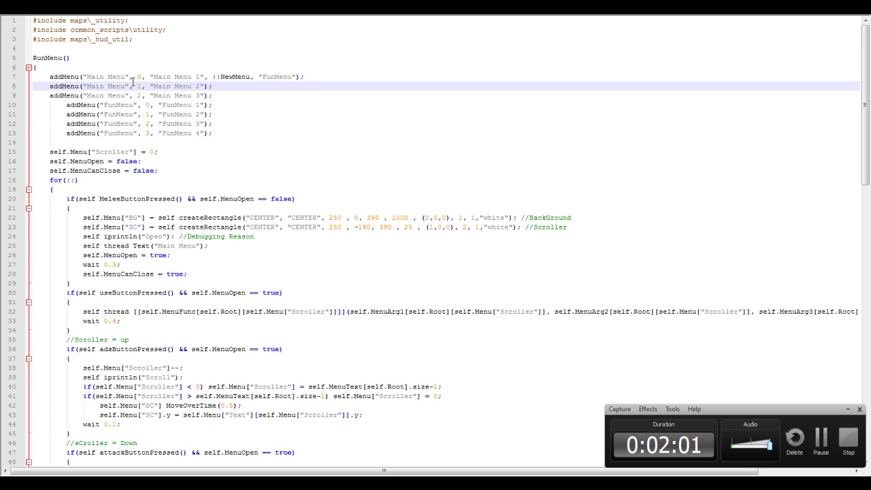
scroll(133, 83, "down", 6)
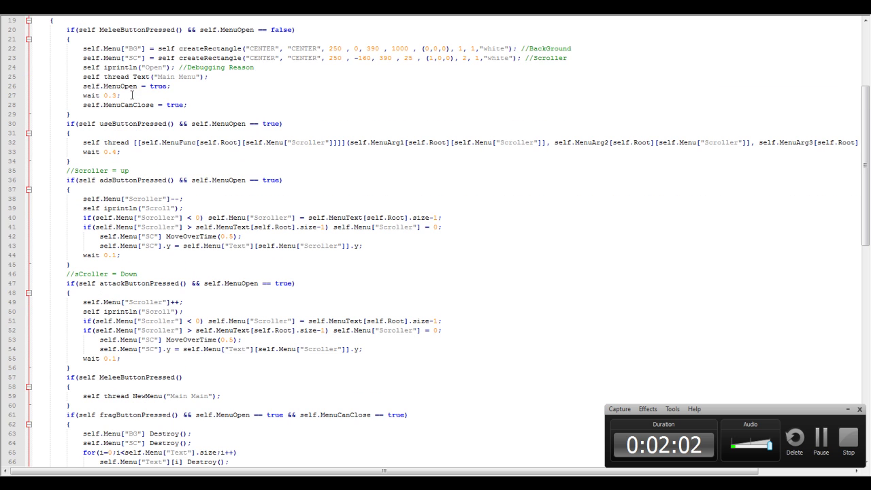
- Add the missing ) after MeleeButtonPressed() on line 57, then switch to Call of Duty
left_click(171, 410)
left_click(201, 395)
left_click(204, 376)
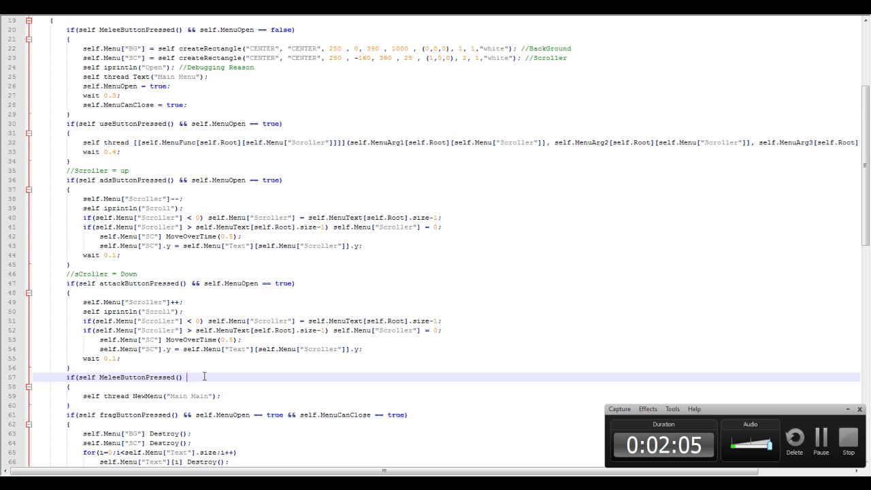
type(")")
left_click(212, 389)
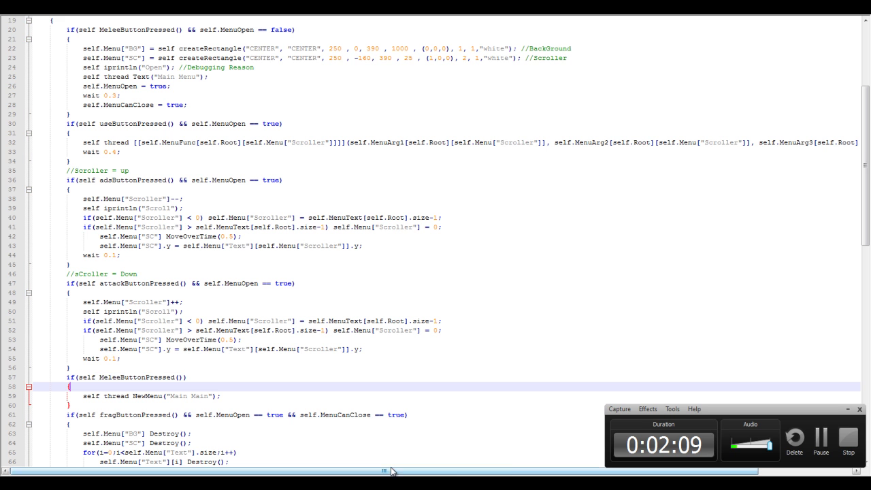
key("alt+Tab")
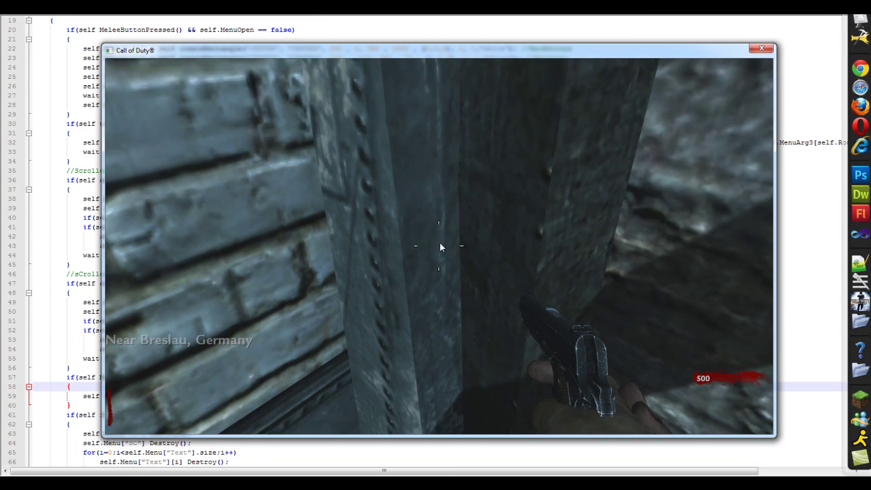
- Open the mod menu and shoot to scroll through the Main Menu items
key("v")
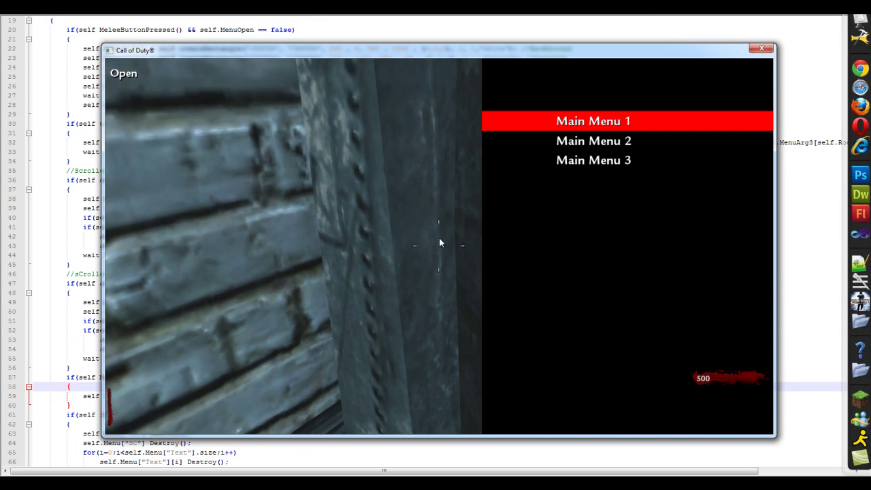
left_click(439, 240)
left_click(440, 239)
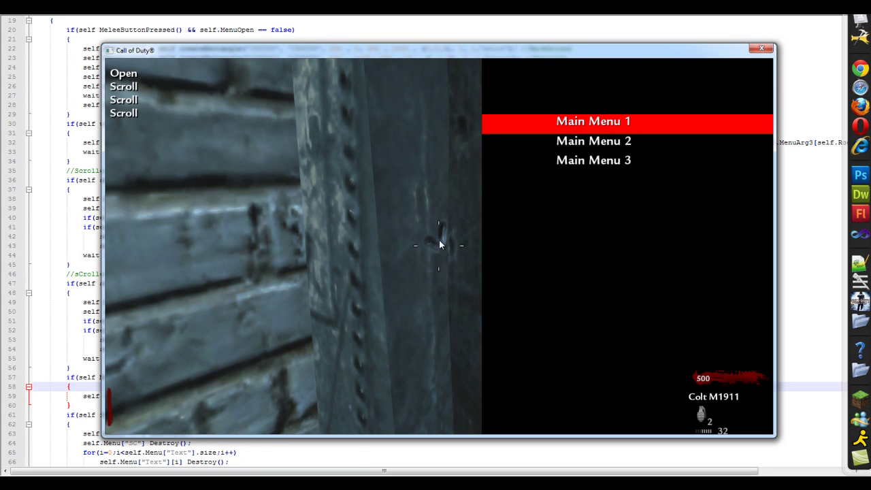
left_click(440, 243)
left_click(440, 243)
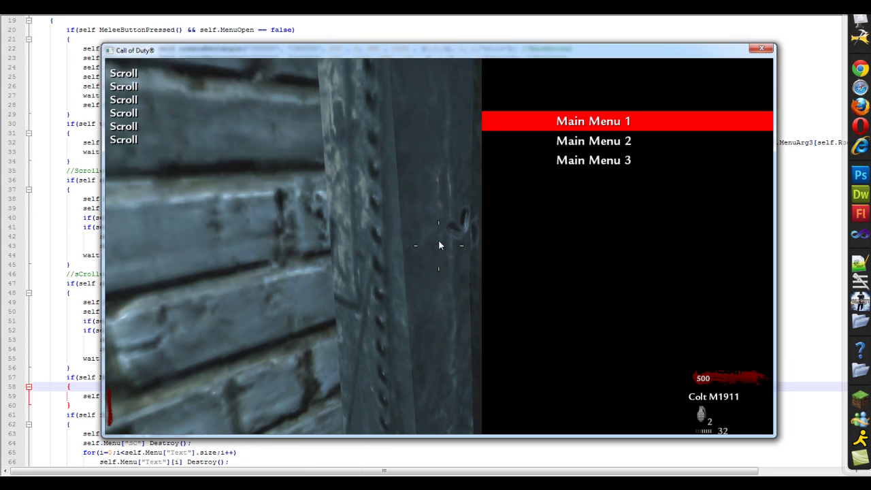
- Enter FunMenu, scroll its items, melee, reload, and pause the game
key("f")
left_click(440, 244)
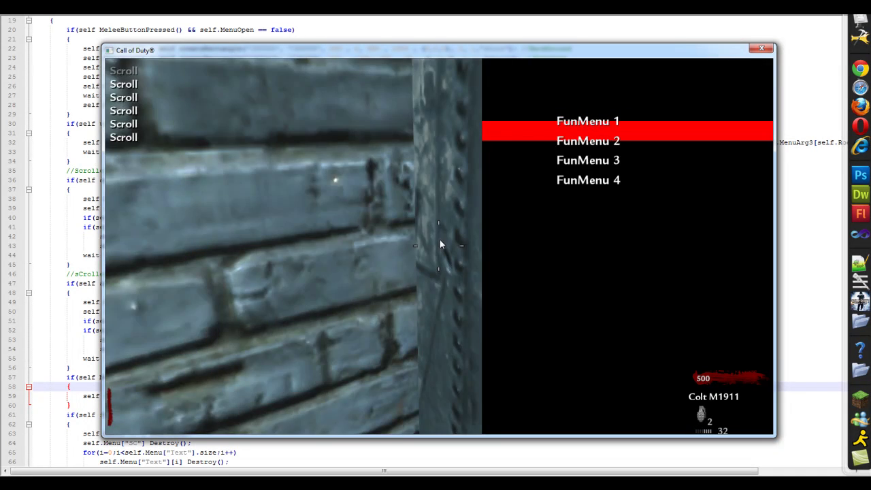
left_click(440, 244)
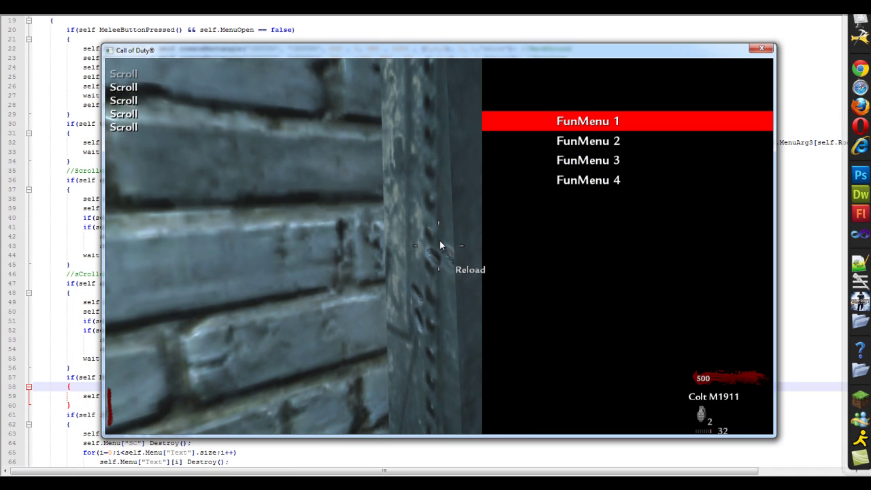
key("v")
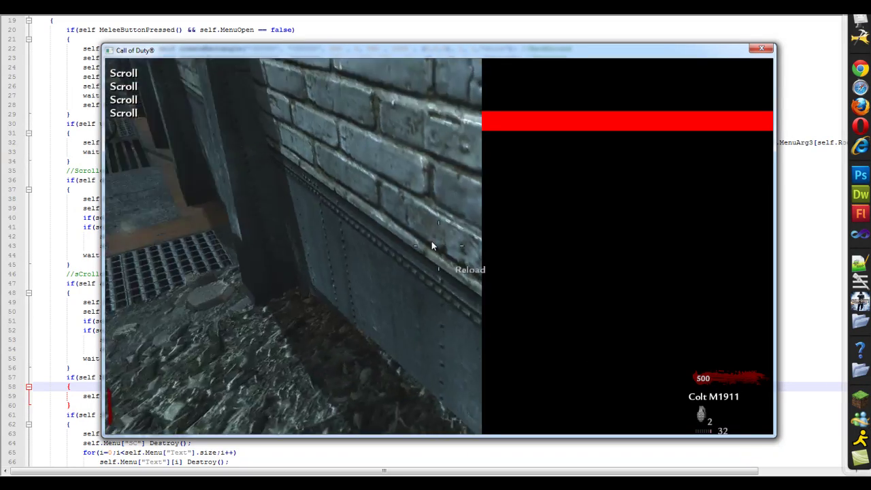
key("r")
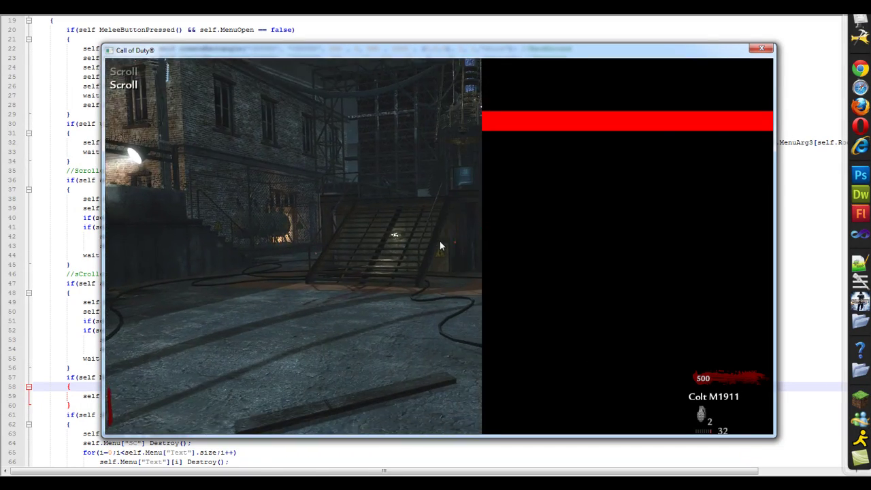
key("Escape")
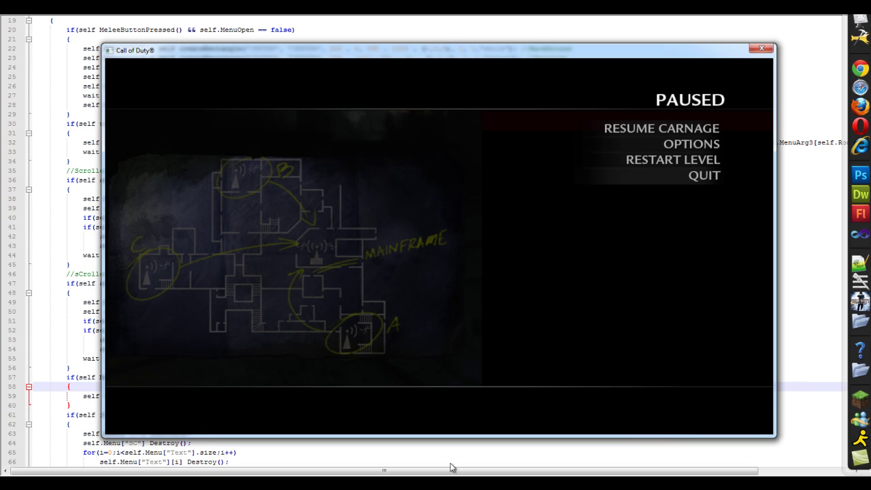
- Change the string to "Main Menu" and add && self.MenuOpen == true to line 57's condition
key("alt+Tab")
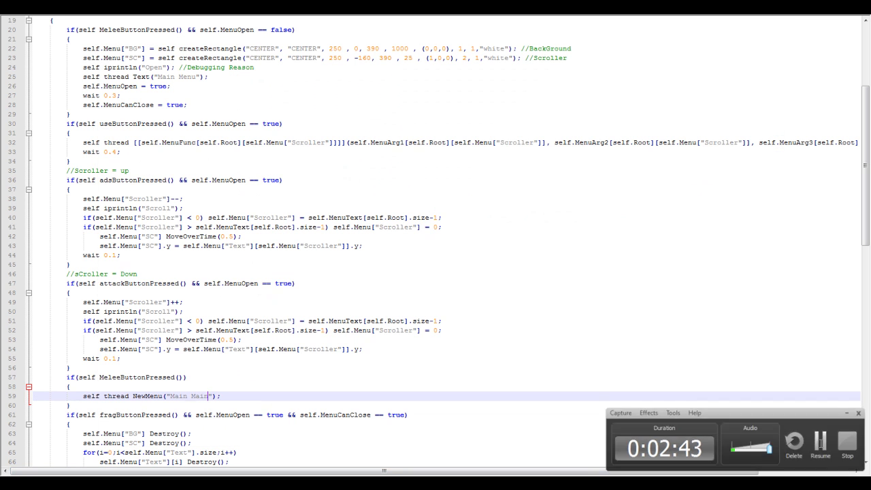
left_click(431, 396)
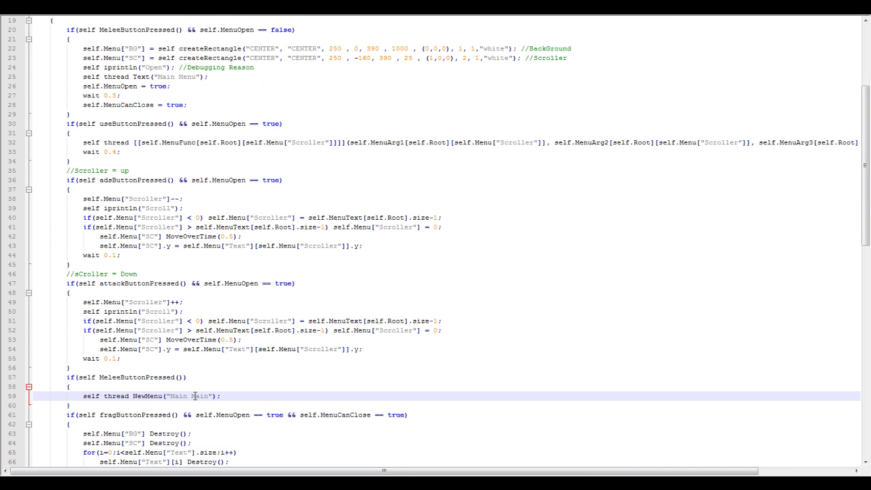
left_click_drag(192, 396, 209, 396)
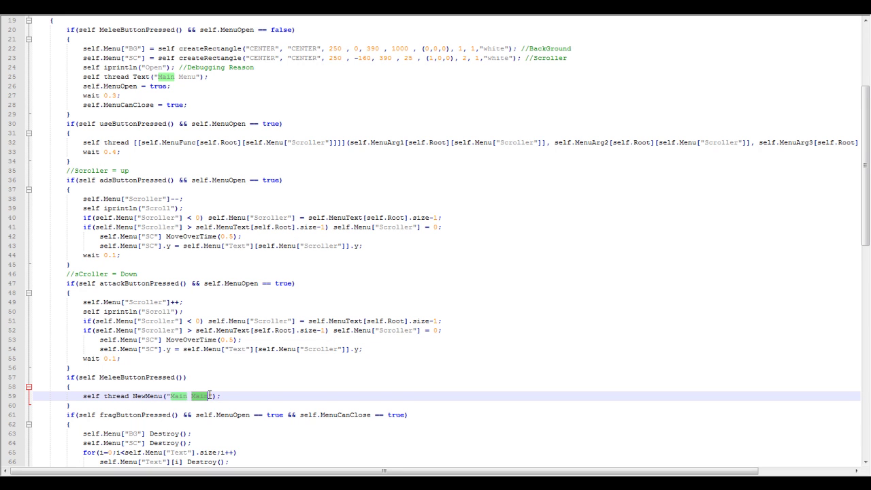
type("Menu")
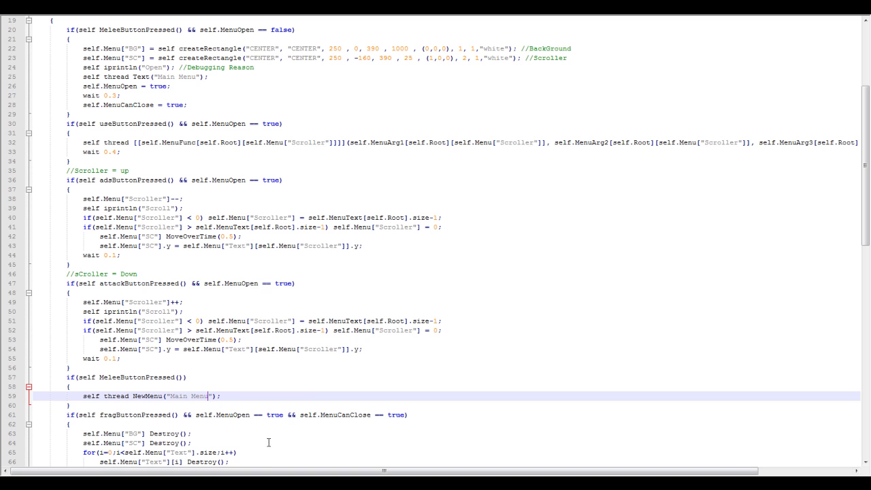
left_click(182, 377)
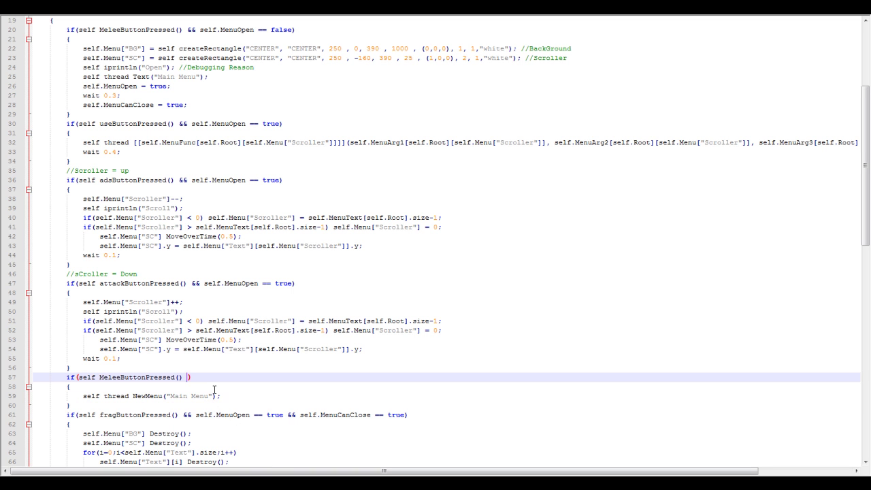
type("&& s")
type("elf.MenuO")
type("pen")
key("BackSpace")
type("tue")
type("rue")
- Return to the paused game and choose Restart Level to reload the zombies map
key("alt+Tab")
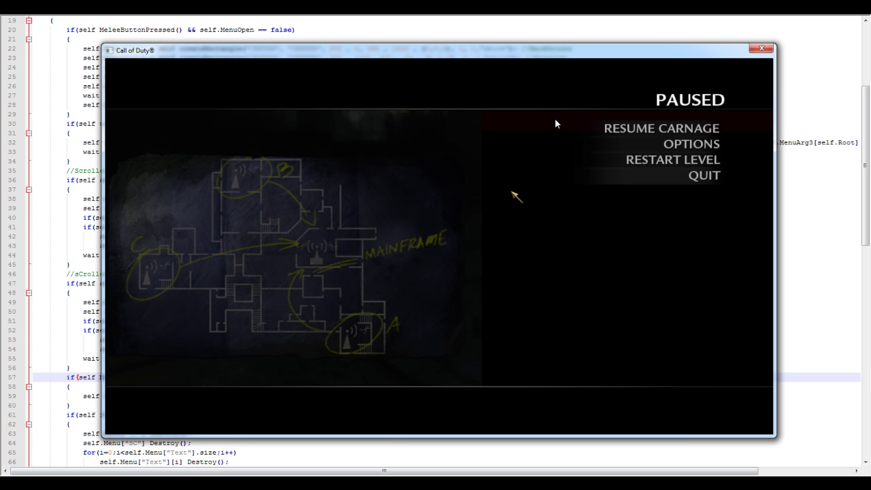
key("Escape")
key("Escape")
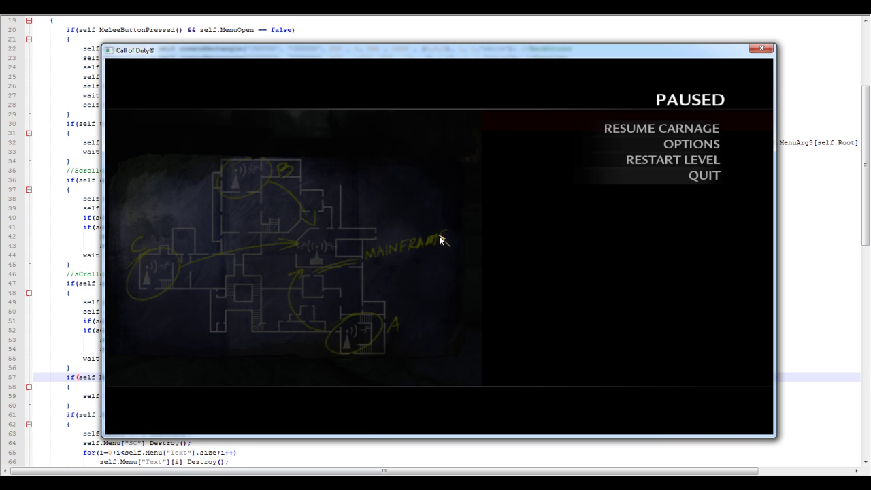
key("Escape")
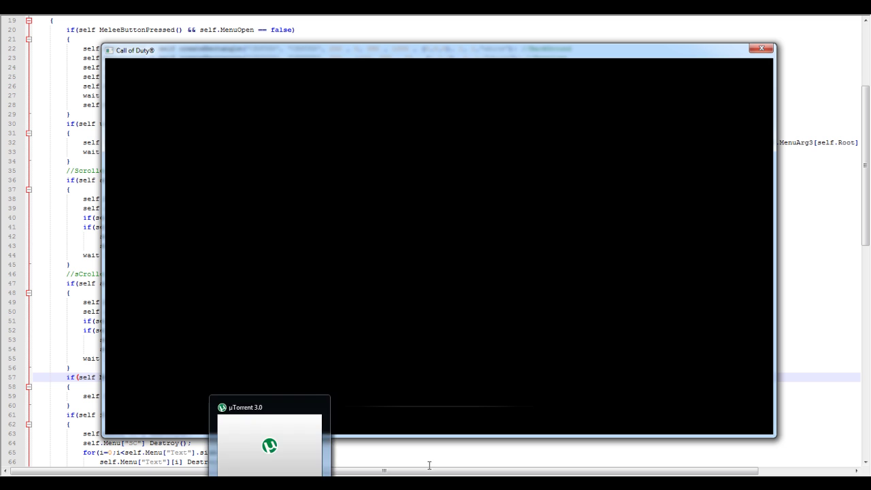
left_click(388, 436)
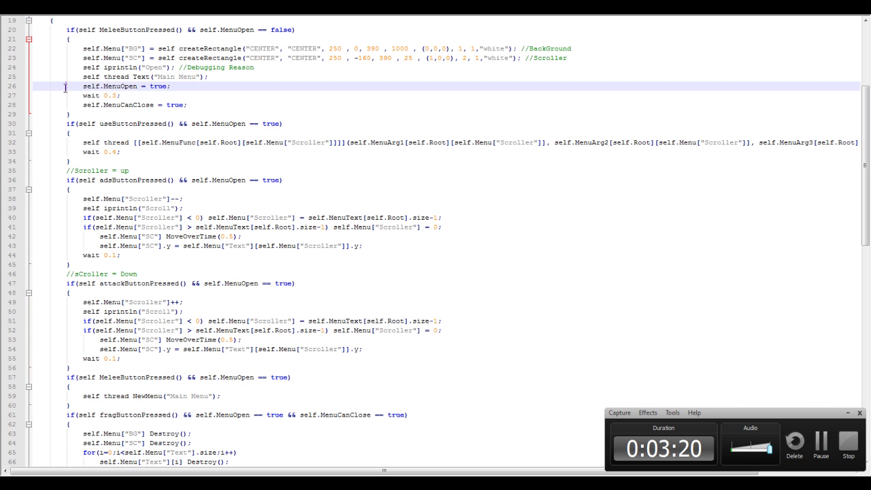
left_click(102, 199)
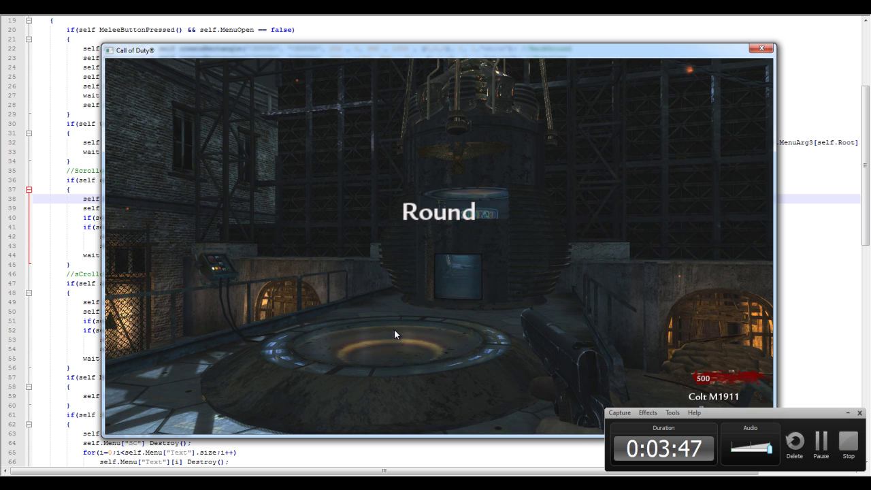
key("v")
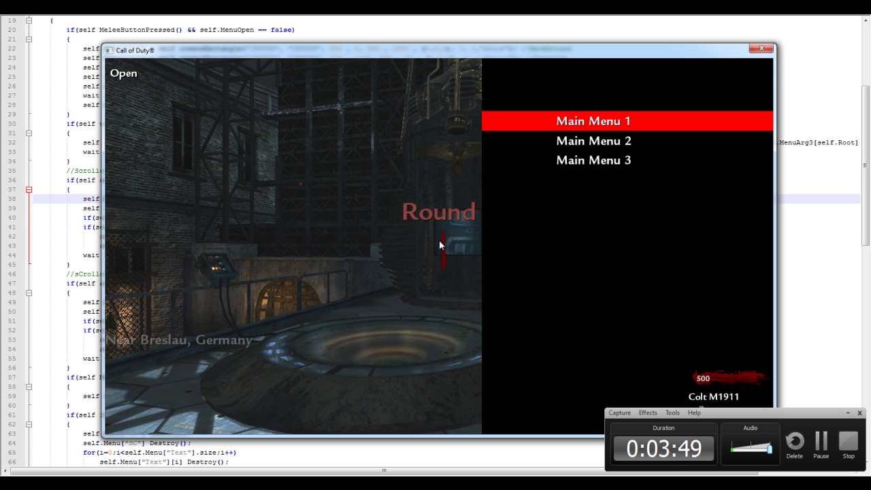
left_click(440, 245)
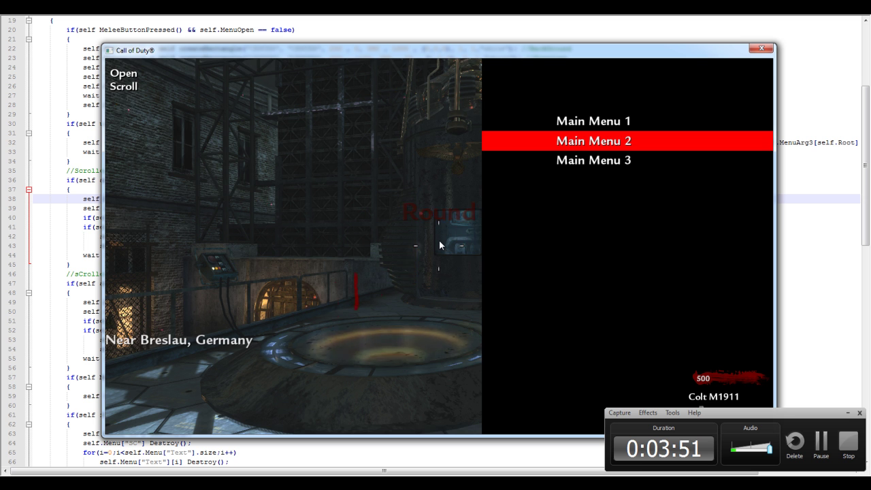
left_click(440, 245)
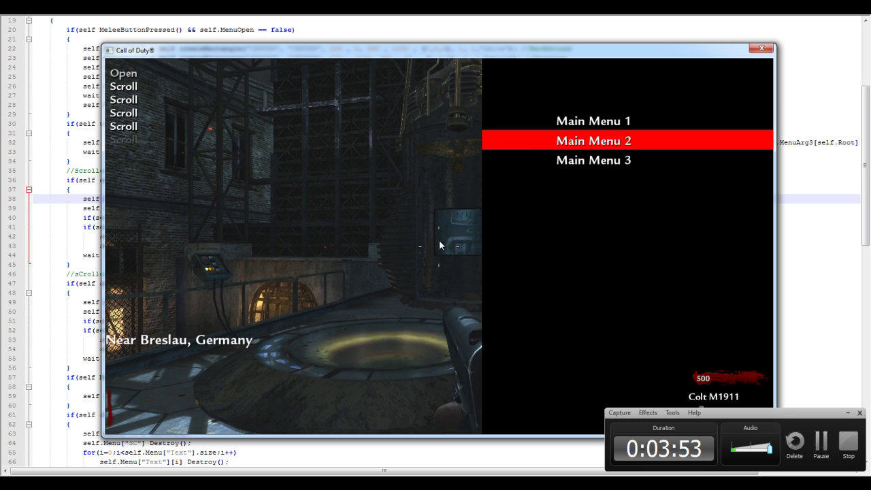
right_click(439, 245)
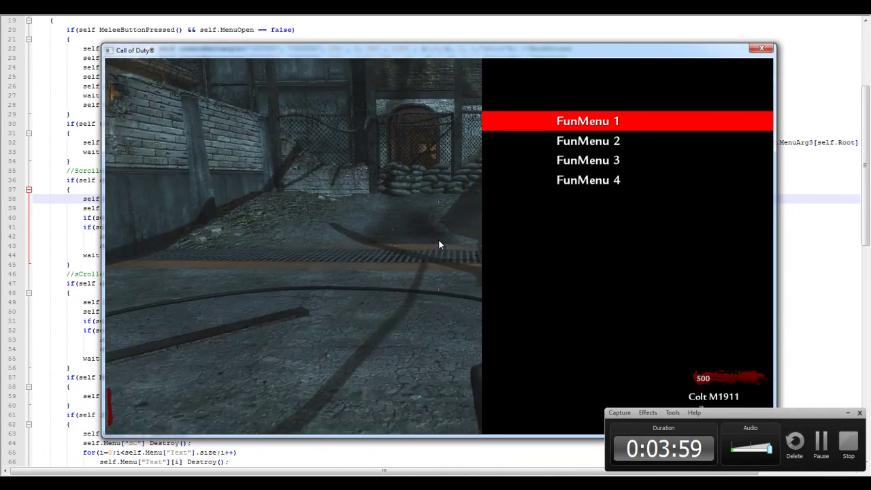
key("v")
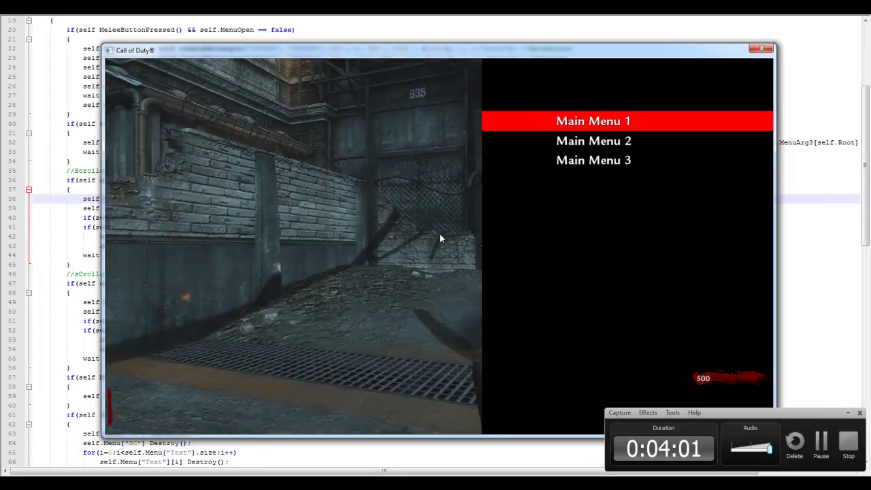
left_click(439, 245)
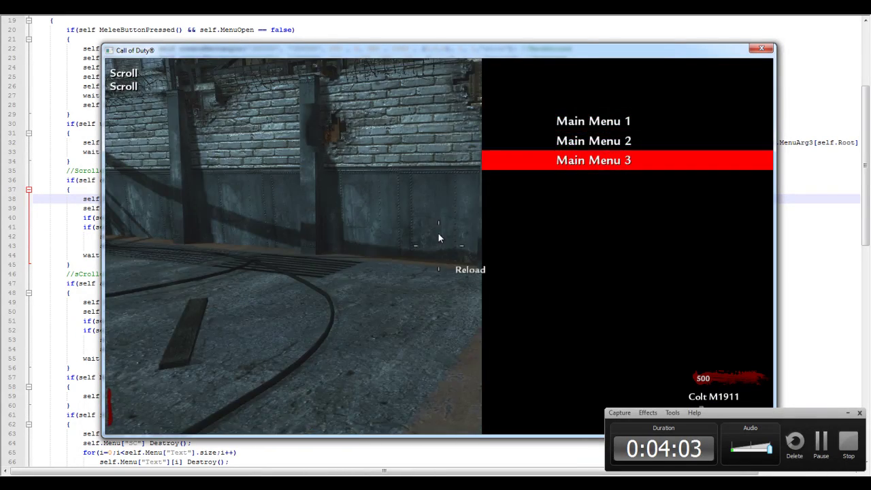
left_click(439, 245)
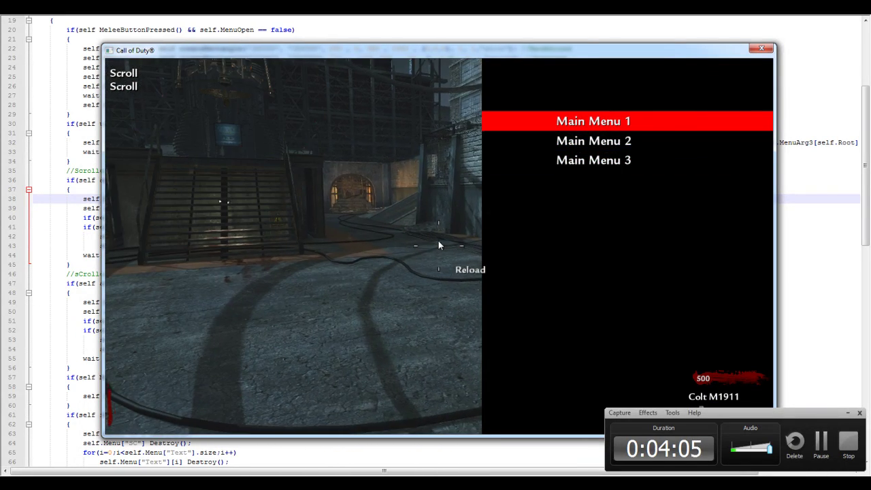
key("v")
key("r")
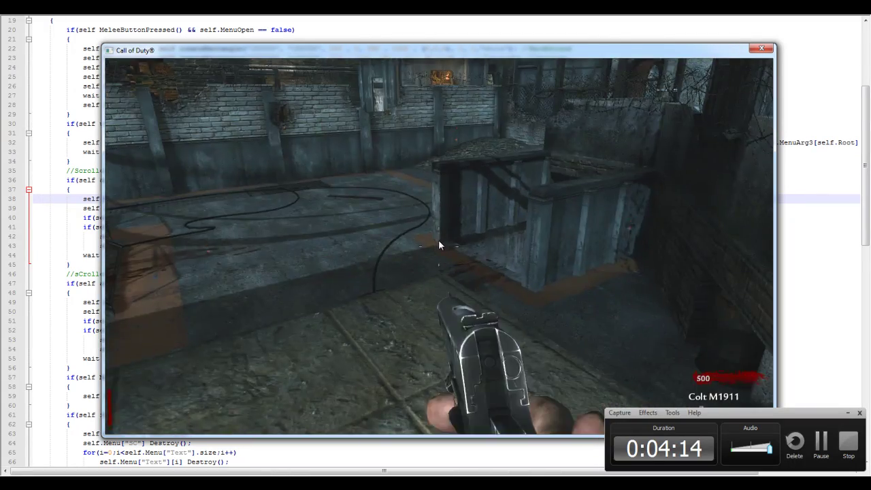
- Shoot and reload while walking to the stairway, then melee a zombie to open Main Menu
left_click(440, 245)
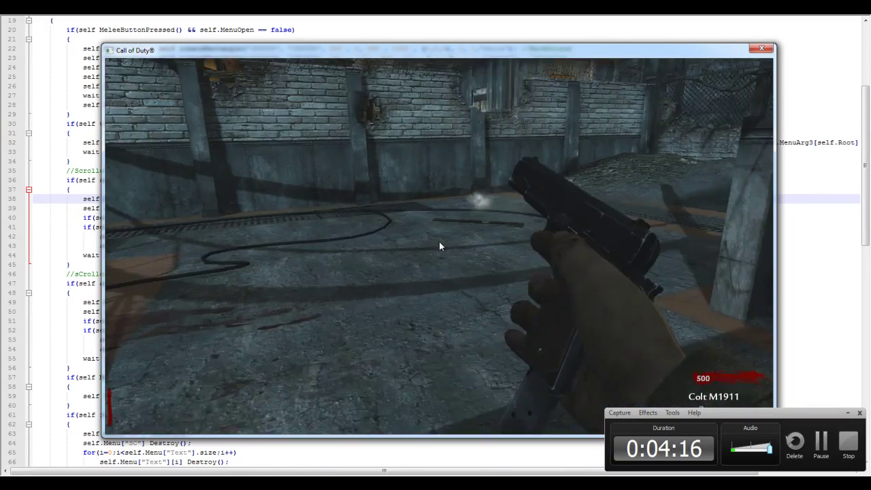
key("r")
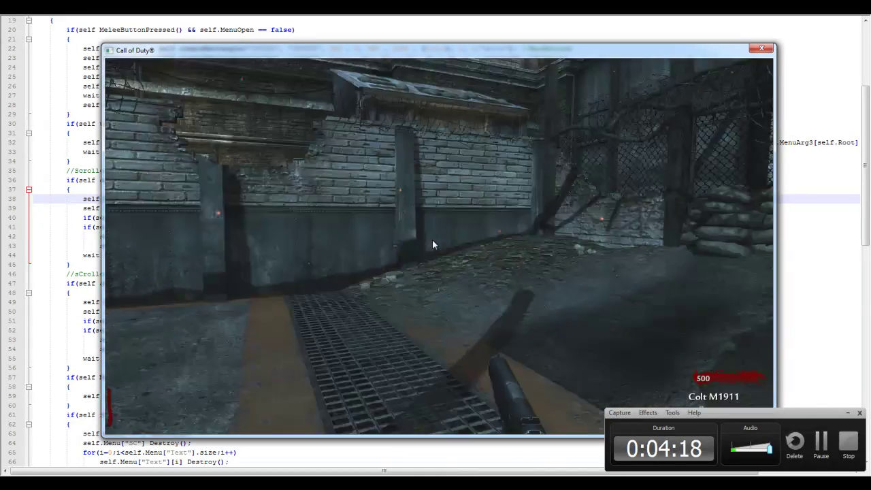
key("w")
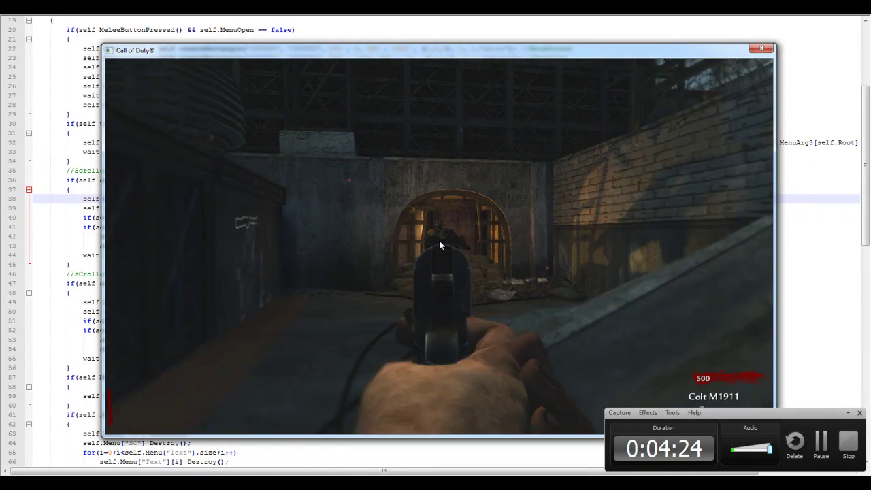
left_click(439, 245)
key("r")
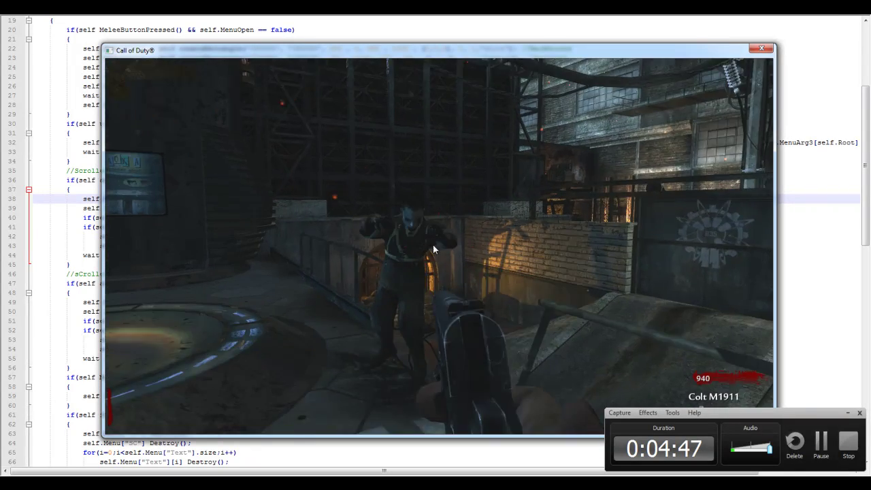
left_click(441, 246)
left_click(442, 246)
key("v")
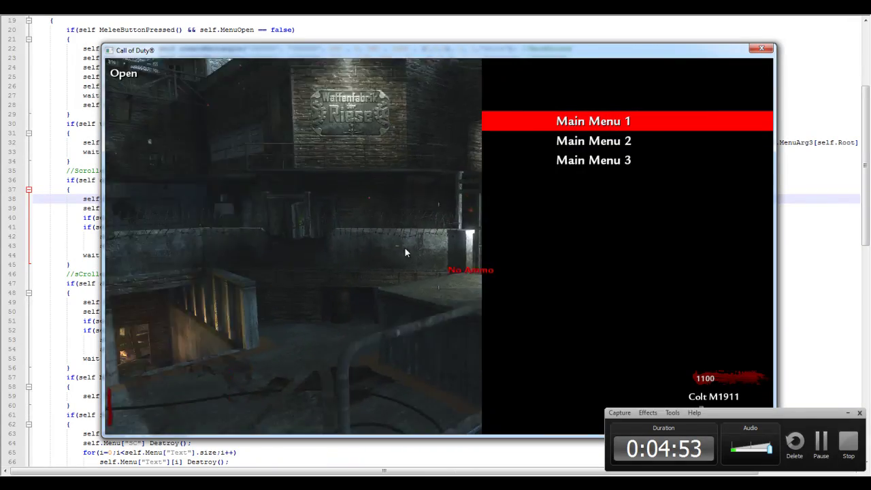
- Toggle the mod menu with melee while fighting in the stairwell, then open the Start menu
key("v")
key("w")
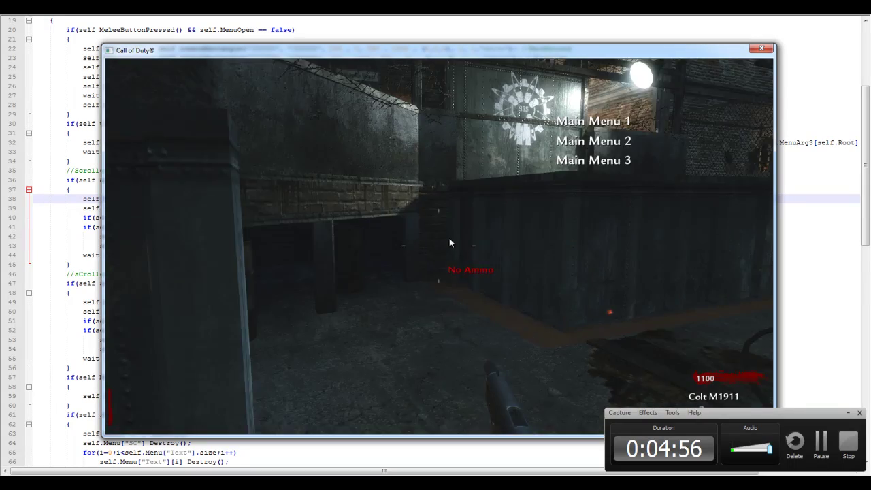
key("v")
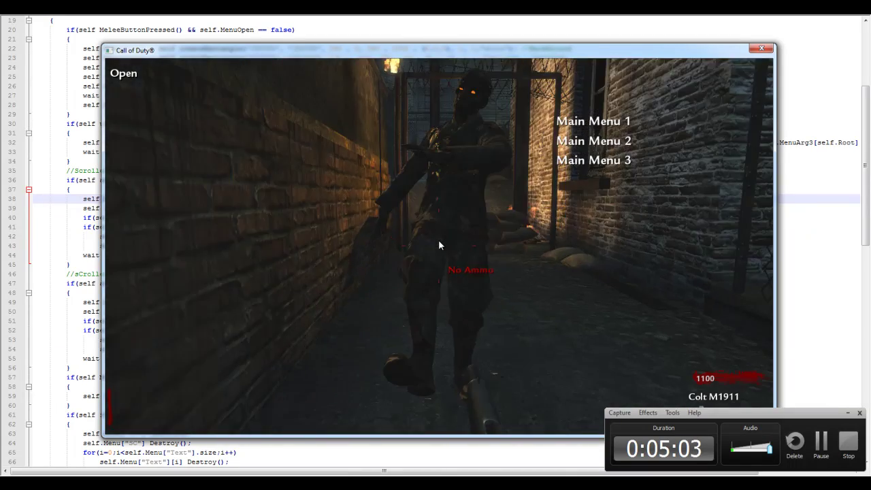
key("v")
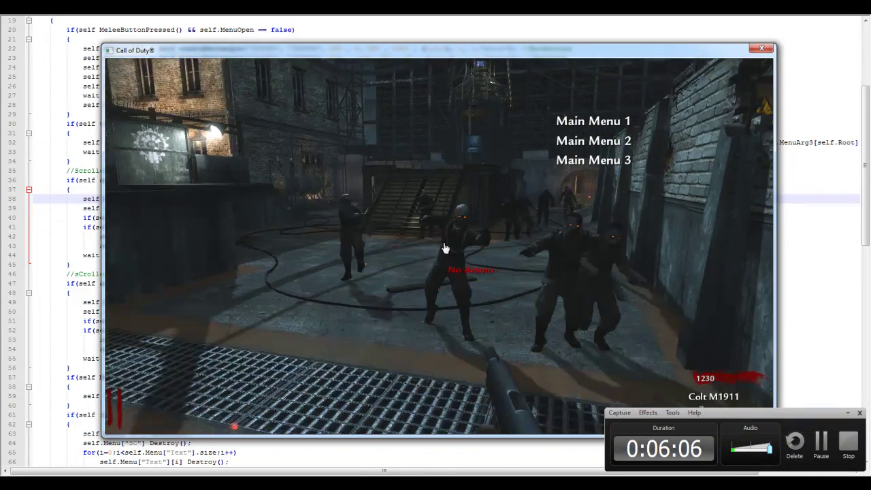
key("super")
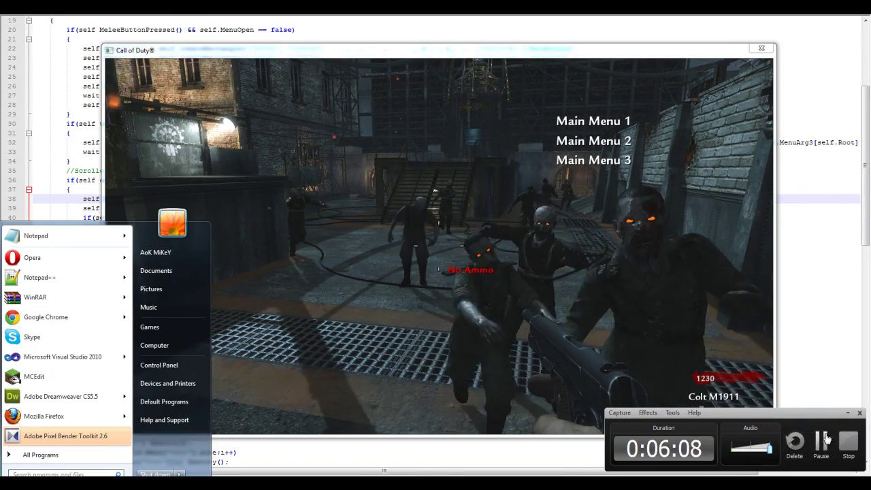